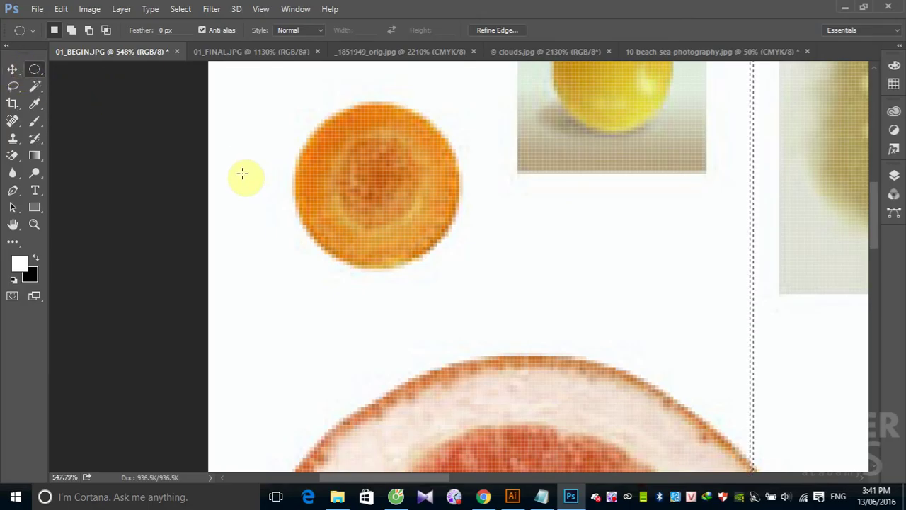
# Step: Clear the selection, zoom to 100%, and undo the two red circles
pyautogui.hotkey('ctrl', 'd')
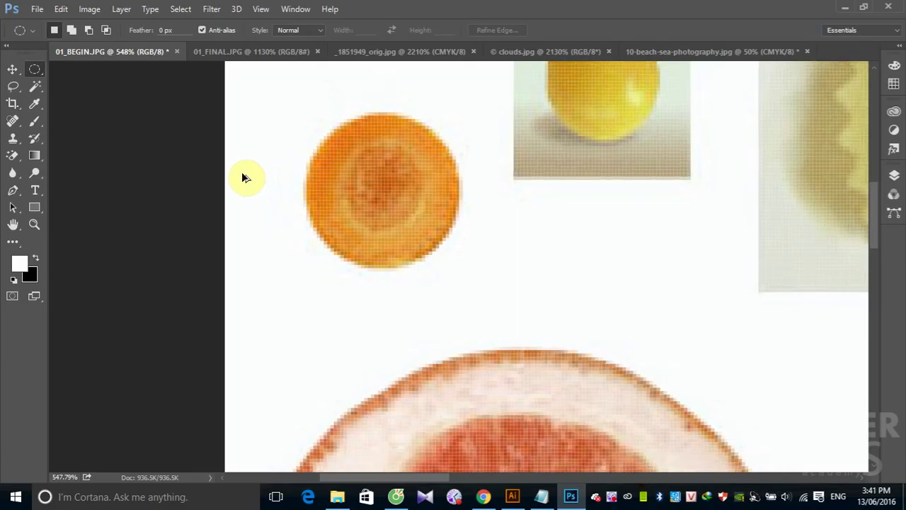
pyautogui.hotkey('ctrl', '1')
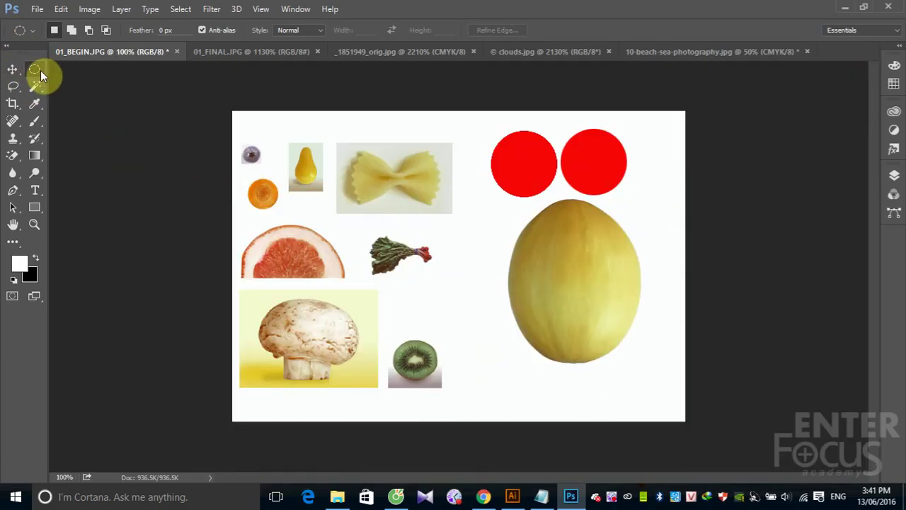
pyautogui.rightClick(38, 68)
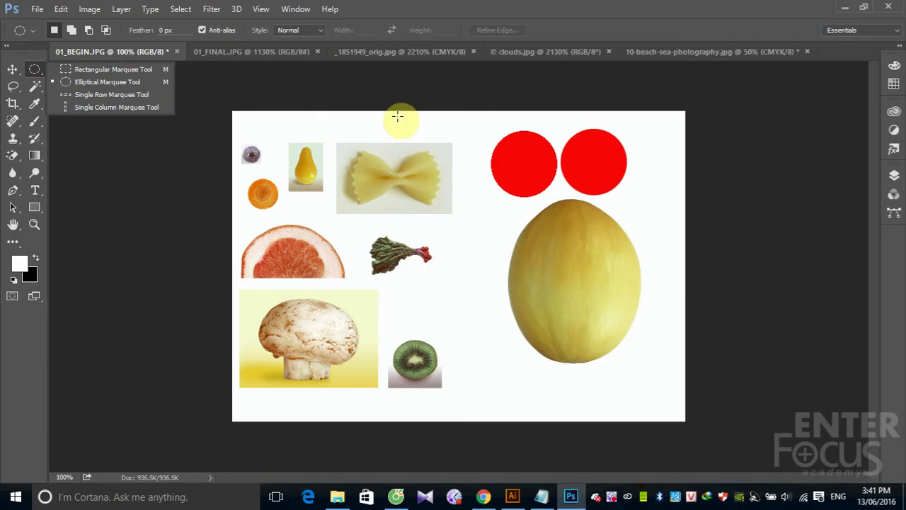
pyautogui.hotkey('ctrl', 'z')
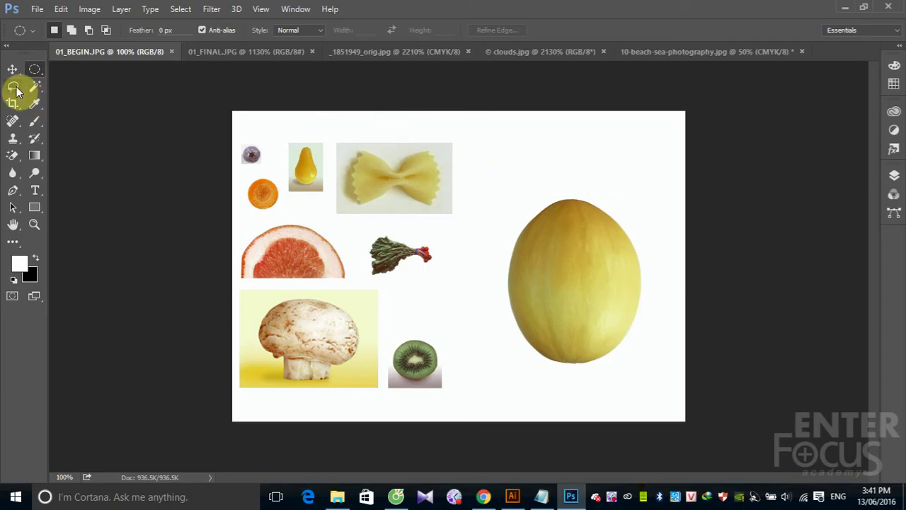
pyautogui.click(16, 87)
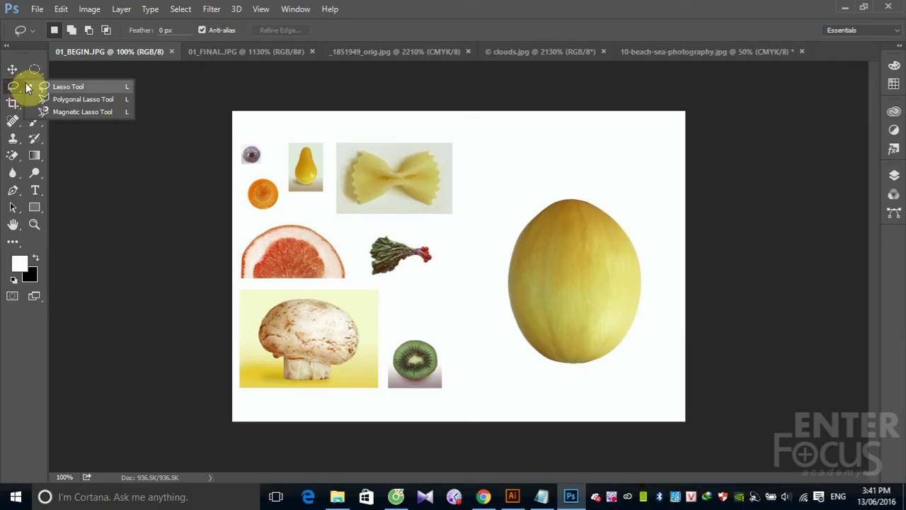
# Step: Switch to the freehand Lasso Tool and zoom in on the chard bunch
pyautogui.click(37, 67)
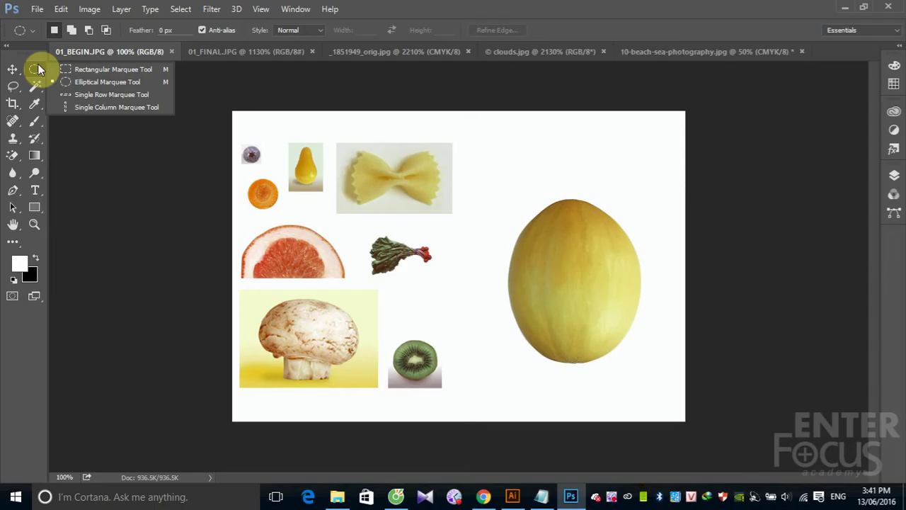
pyautogui.click(18, 86)
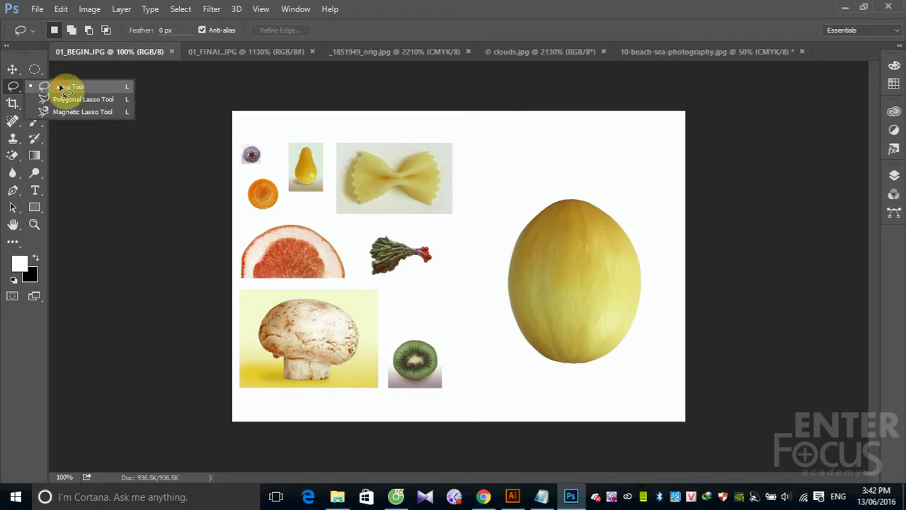
pyautogui.click(60, 85)
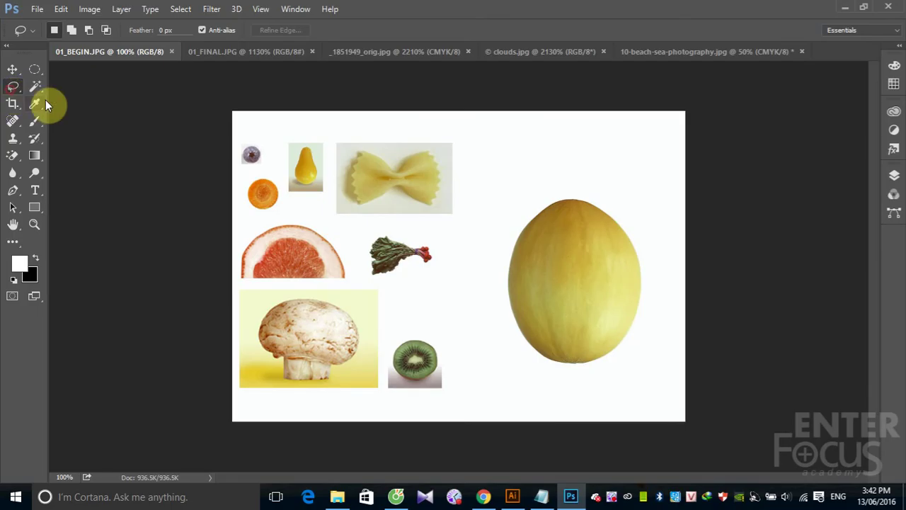
pyautogui.moveTo(347, 216); pyautogui.dragTo(536, 313)
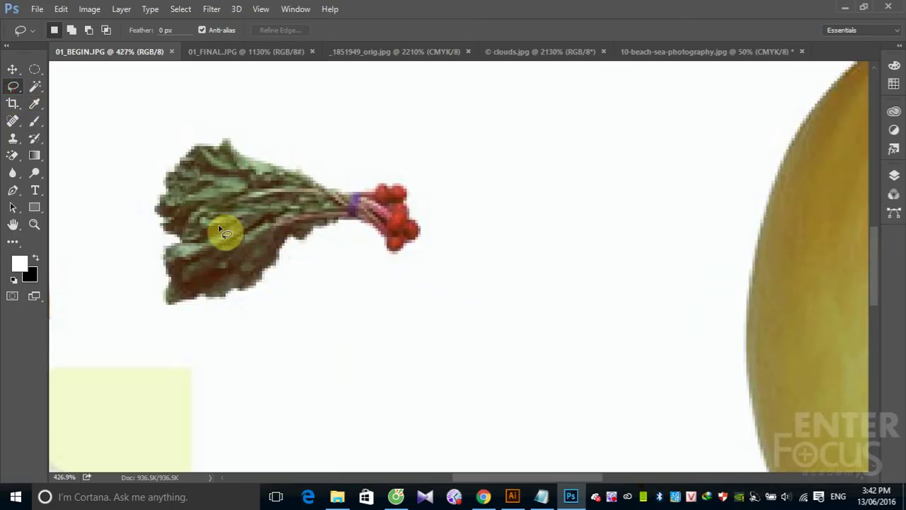
pyautogui.moveTo(149, 298)
pyautogui.mouseDown()
pyautogui.moveTo(349, 164)
pyautogui.moveTo(461, 254)
pyautogui.moveTo(304, 273)
pyautogui.moveTo(200, 314)
pyautogui.moveTo(144, 309)
pyautogui.moveTo(148, 301)
pyautogui.mouseUp()
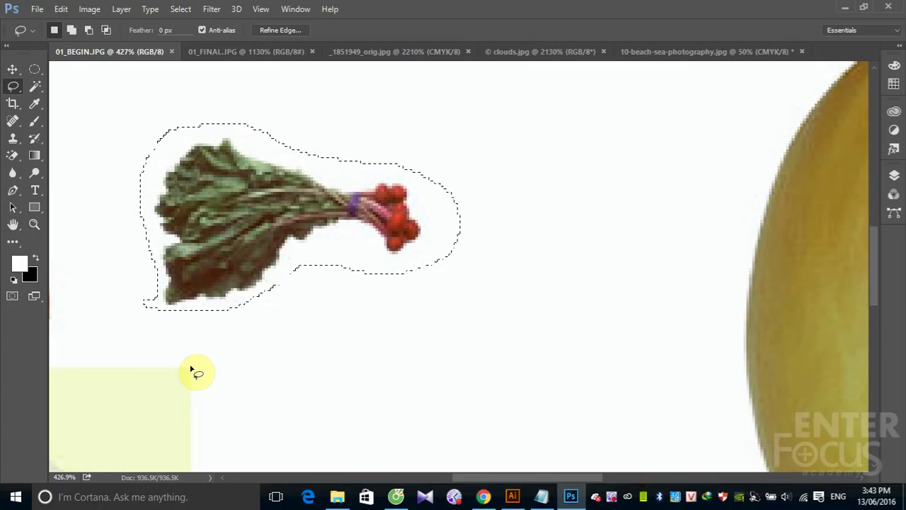
pyautogui.click(16, 86)
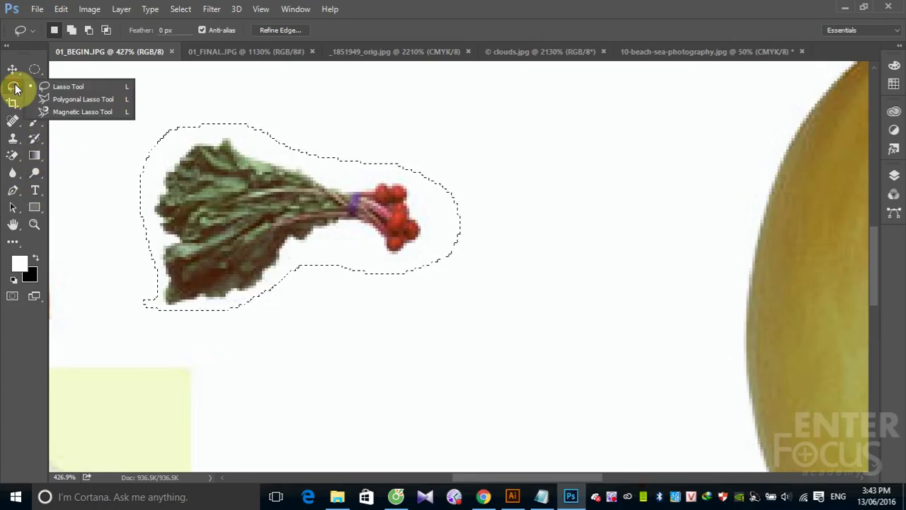
pyautogui.click(51, 90)
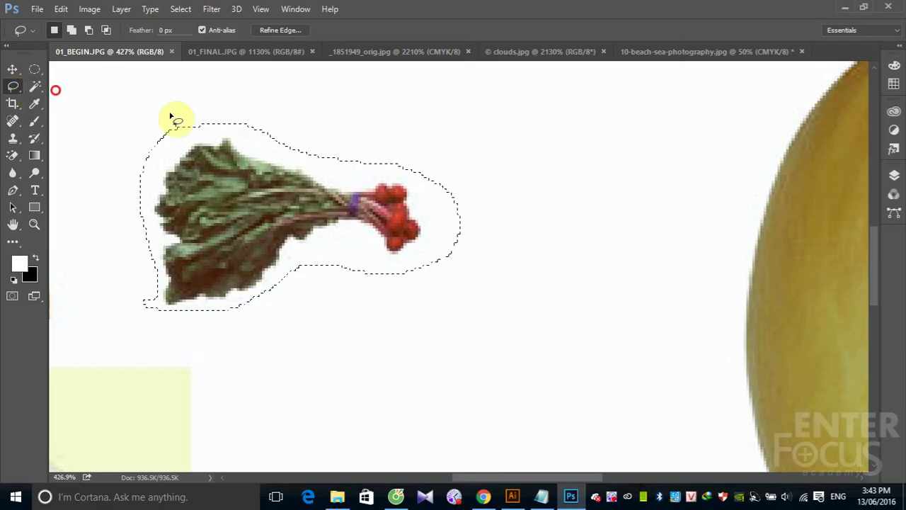
pyautogui.moveTo(141, 240); pyautogui.dragTo(151, 293)
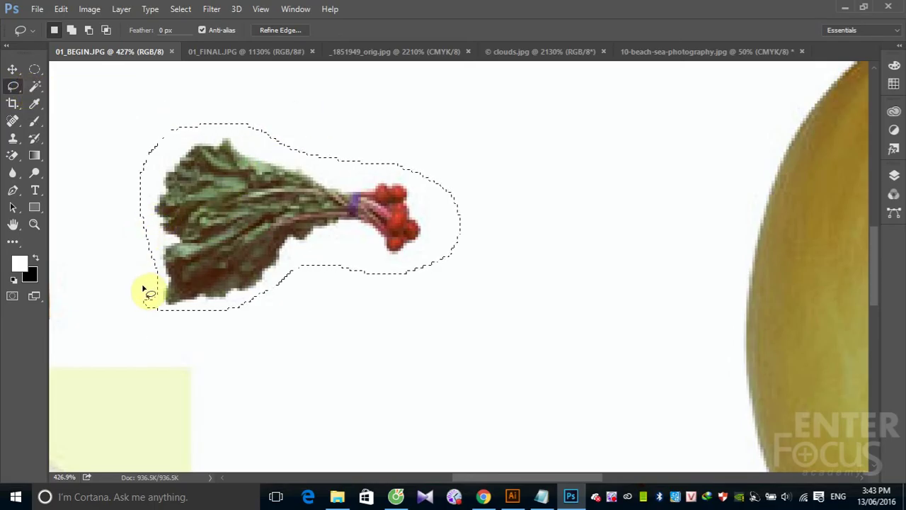
pyautogui.click(150, 291)
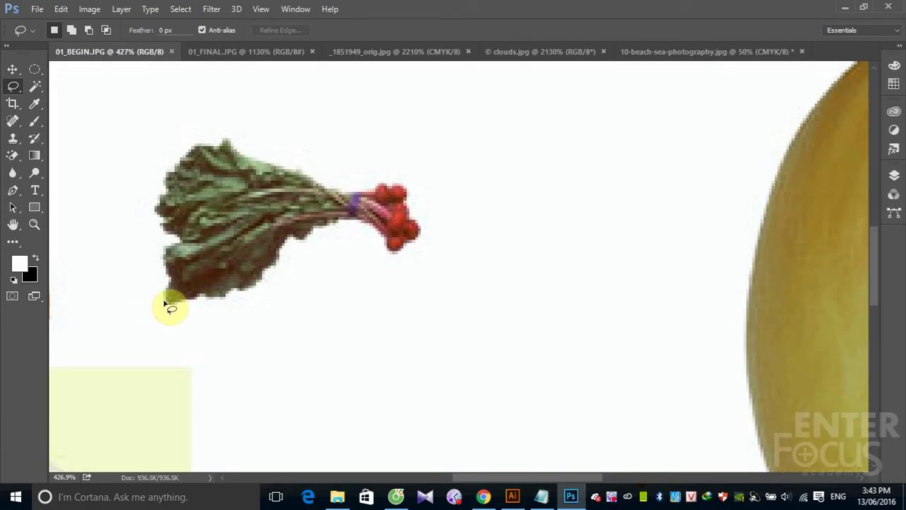
# Step: Restart the lasso and enclose the chard's stems and upper leaves
pyautogui.moveTo(165, 302)
pyautogui.mouseDown()
pyautogui.moveTo(177, 236)
pyautogui.moveTo(159, 199)
pyautogui.moveTo(201, 147)
pyautogui.moveTo(241, 149)
pyautogui.moveTo(316, 183)
pyautogui.moveTo(411, 191)
pyautogui.moveTo(423, 236)
pyautogui.moveTo(403, 252)
pyautogui.moveTo(388, 255)
pyautogui.moveTo(389, 241)
pyautogui.moveTo(354, 222)
pyautogui.moveTo(317, 229)
pyautogui.moveTo(299, 245)
pyautogui.moveTo(282, 244)
pyautogui.moveTo(277, 265)
pyautogui.moveTo(247, 291)
pyautogui.moveTo(182, 310)
pyautogui.moveTo(164, 299)
pyautogui.mouseUp()
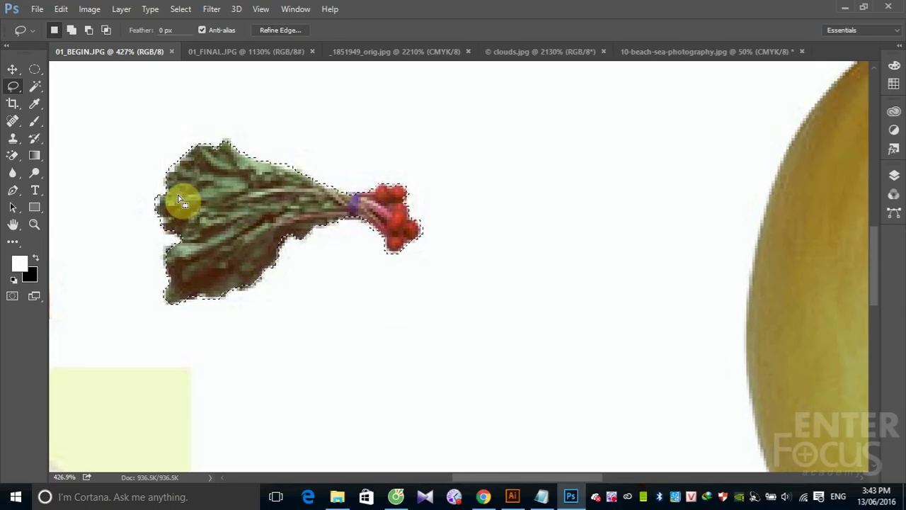
pyautogui.click(162, 177)
pyautogui.moveTo(170, 187)
pyautogui.mouseDown()
pyautogui.moveTo(351, 196)
pyautogui.moveTo(404, 247)
pyautogui.moveTo(286, 245)
pyautogui.mouseUp()
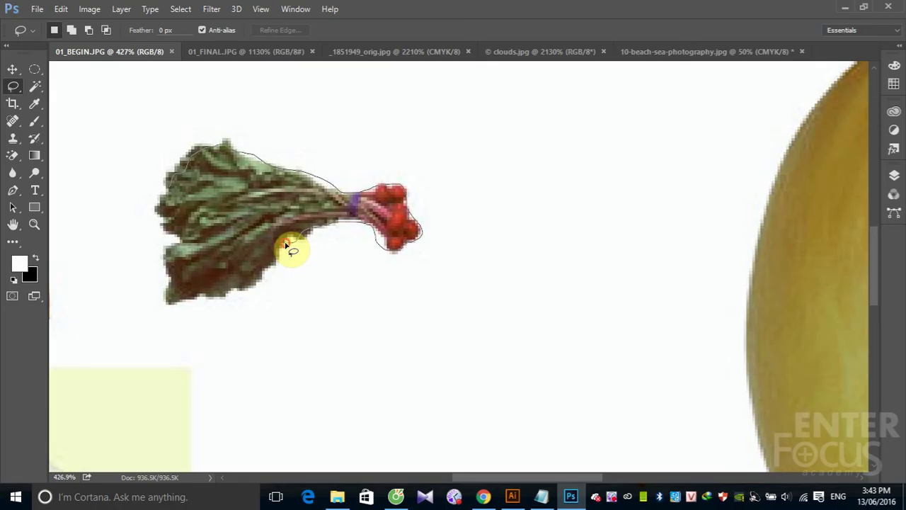
pyautogui.moveTo(286, 246); pyautogui.dragTo(163, 191)
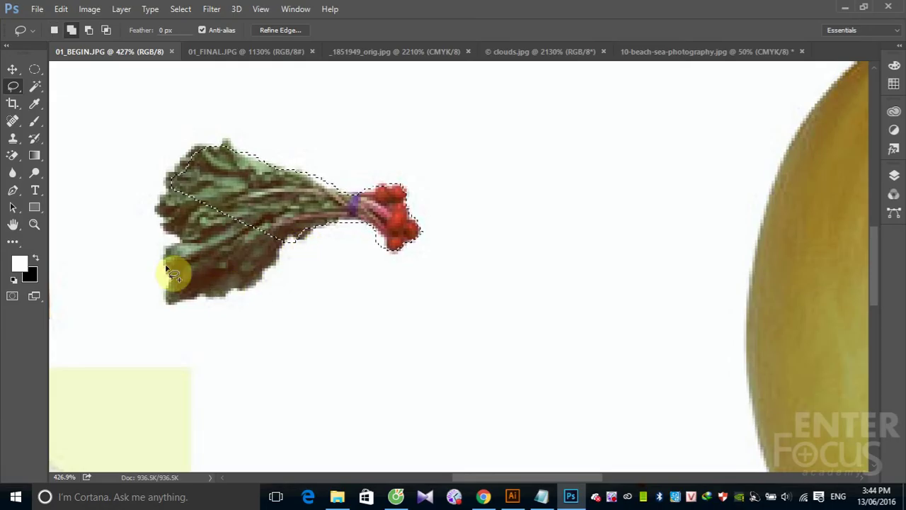
# Step: Add the chard's lower leaves to the selection, then begin subtracting an area with Alt
pyautogui.keyDown('shift'); pyautogui.click(170, 188); pyautogui.keyUp('shift')
pyautogui.moveTo(170, 187)
pyautogui.mouseDown()
pyautogui.moveTo(149, 209)
pyautogui.moveTo(168, 310)
pyautogui.moveTo(269, 290)
pyautogui.moveTo(285, 234)
pyautogui.mouseUp()
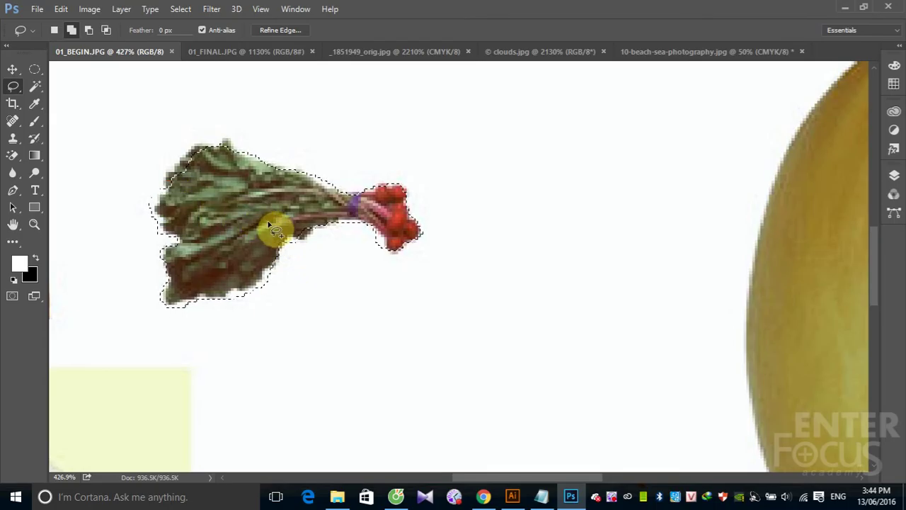
pyautogui.moveTo(290, 239); pyautogui.dragTo(293, 243)
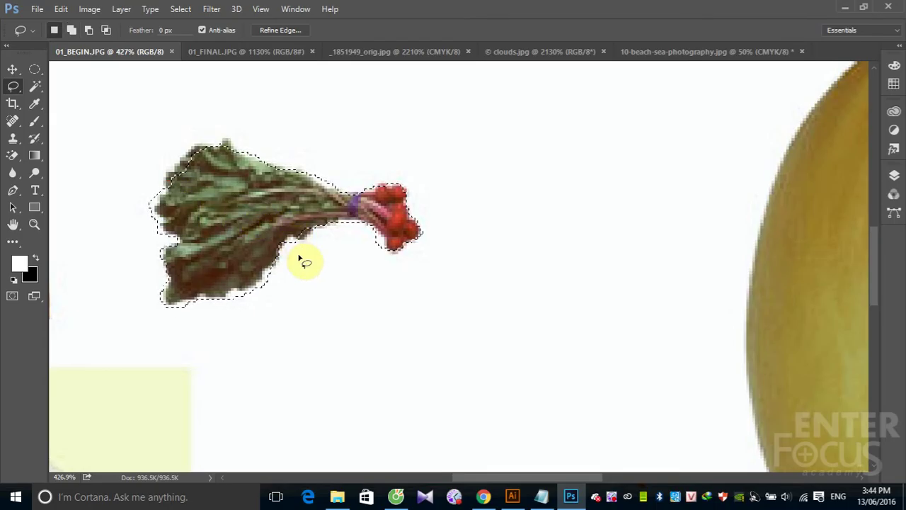
pyautogui.press('alt')
pyautogui.moveTo(253, 299)
pyautogui.mouseDown()
pyautogui.moveTo(266, 273)
pyautogui.moveTo(284, 267)
pyautogui.moveTo(267, 304)
pyautogui.moveTo(224, 296)
pyautogui.moveTo(253, 299)
pyautogui.moveTo(242, 303)
pyautogui.mouseUp()
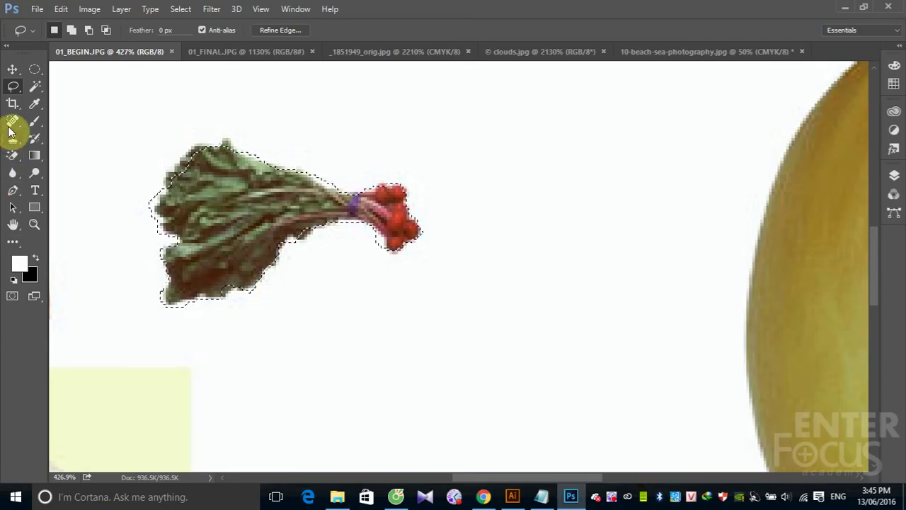
pyautogui.click(19, 88)
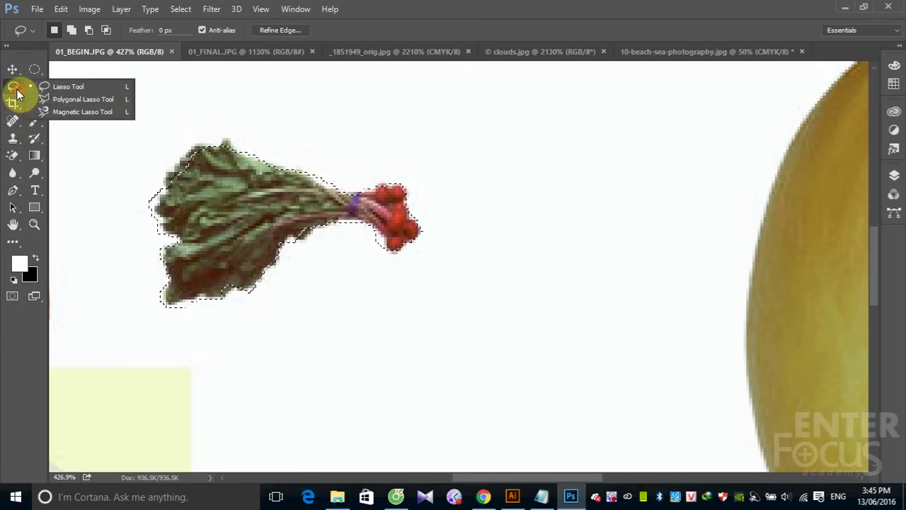
# Step: Choose the Polygonal Lasso, zoom out, then zoom in on the bow-tie pasta
pyautogui.click(85, 99)
pyautogui.hotkey('ctrl', '-')
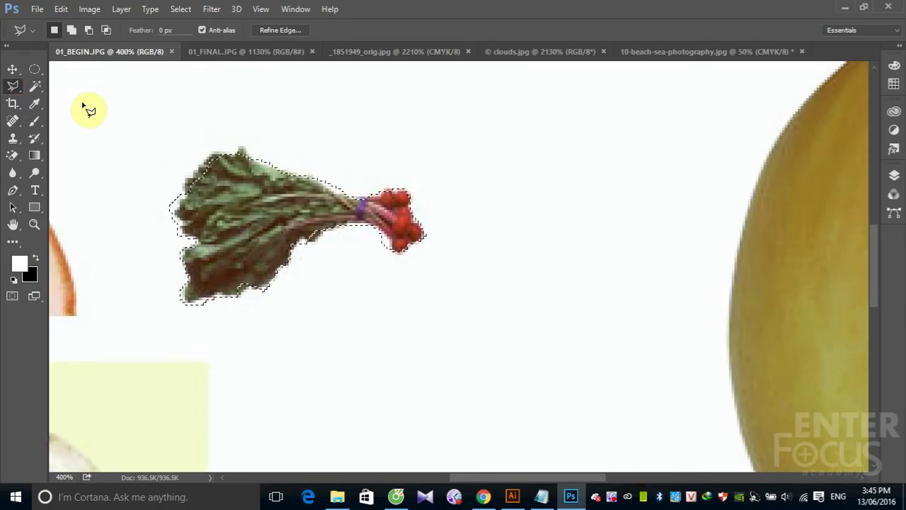
pyautogui.hotkey('ctrl', '-')
pyautogui.hotkey('ctrl', '-')
pyautogui.hotkey('ctrl', '-')
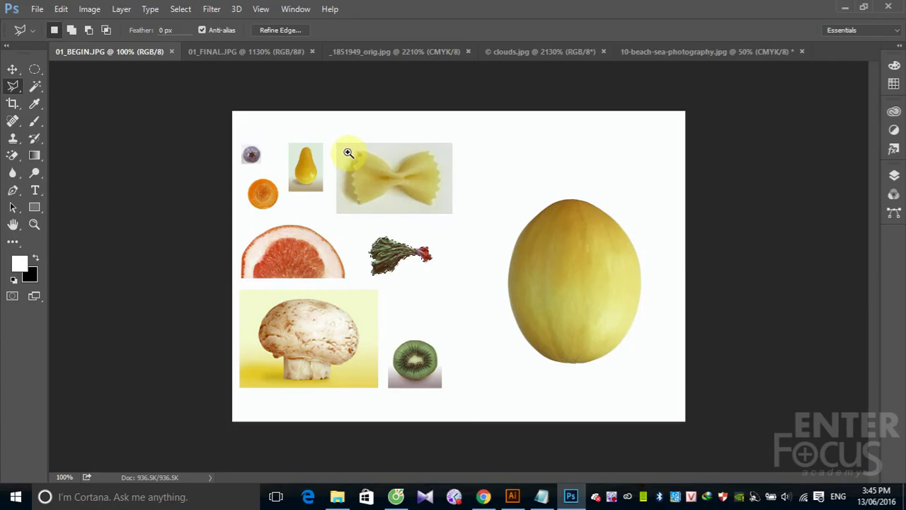
pyautogui.moveTo(347, 143); pyautogui.dragTo(457, 205)
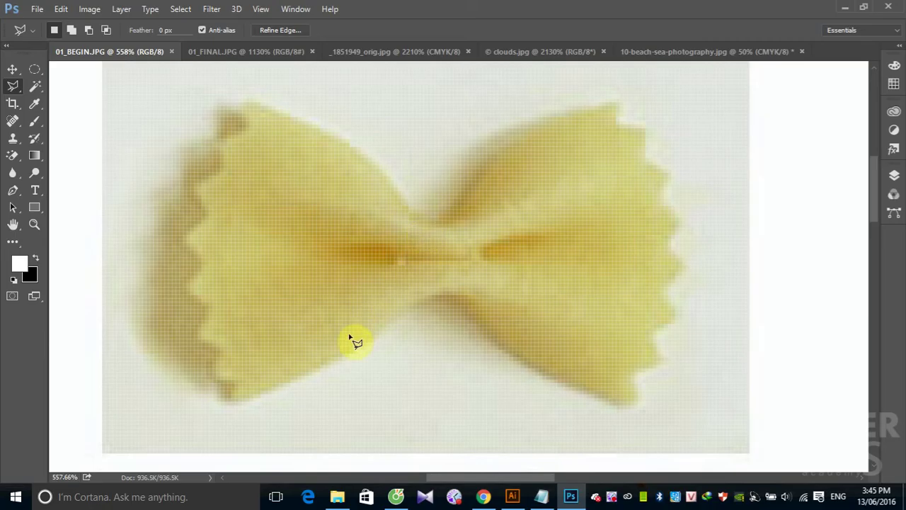
pyautogui.click(232, 401)
# Step: Place outline points up the pasta's scalloped left edge to the left wing's top corner
pyautogui.click(211, 376)
pyautogui.click(222, 353)
pyautogui.click(197, 335)
pyautogui.click(212, 312)
pyautogui.click(189, 286)
pyautogui.click(205, 262)
pyautogui.click(186, 239)
pyautogui.click(208, 215)
pyautogui.click(194, 186)
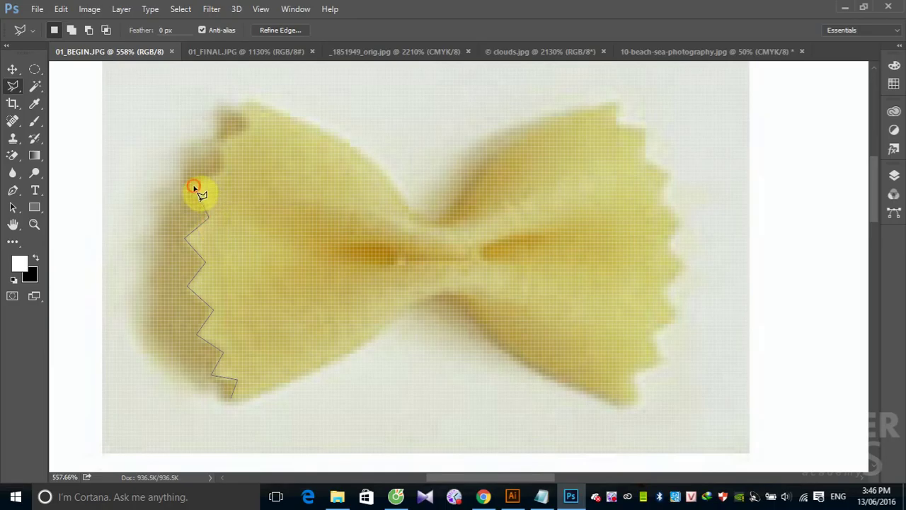
pyautogui.click(227, 168)
pyautogui.click(220, 143)
pyautogui.click(250, 129)
pyautogui.click(243, 110)
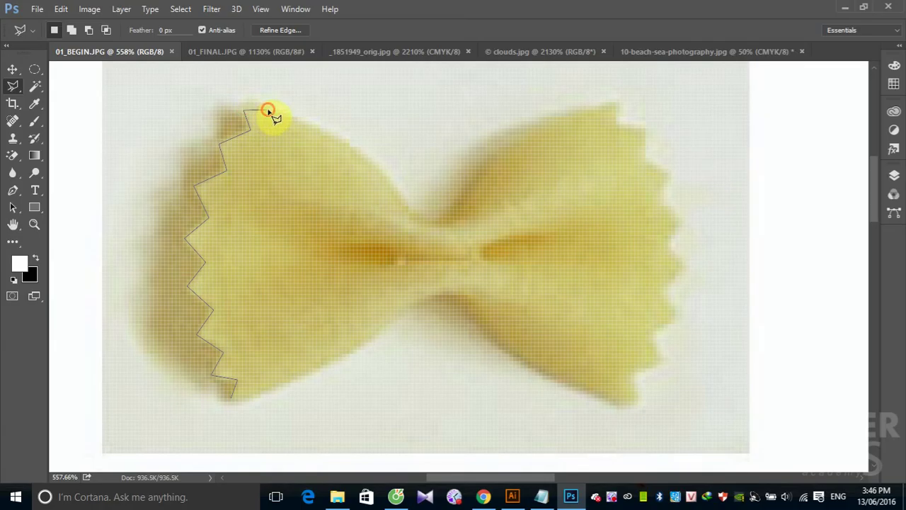
# Step: Continue the outline across the top, through the pinched waist, to the top-right corner
pyautogui.click(325, 133)
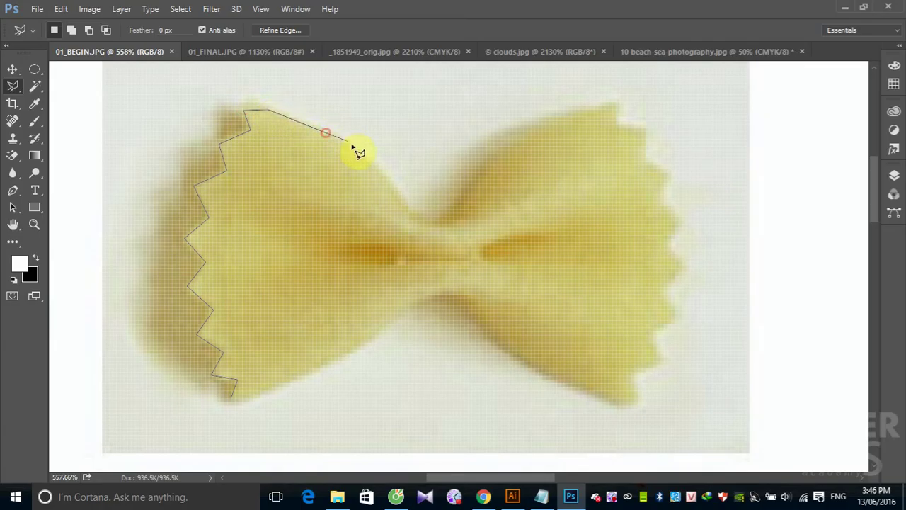
pyautogui.click(361, 150)
pyautogui.click(381, 171)
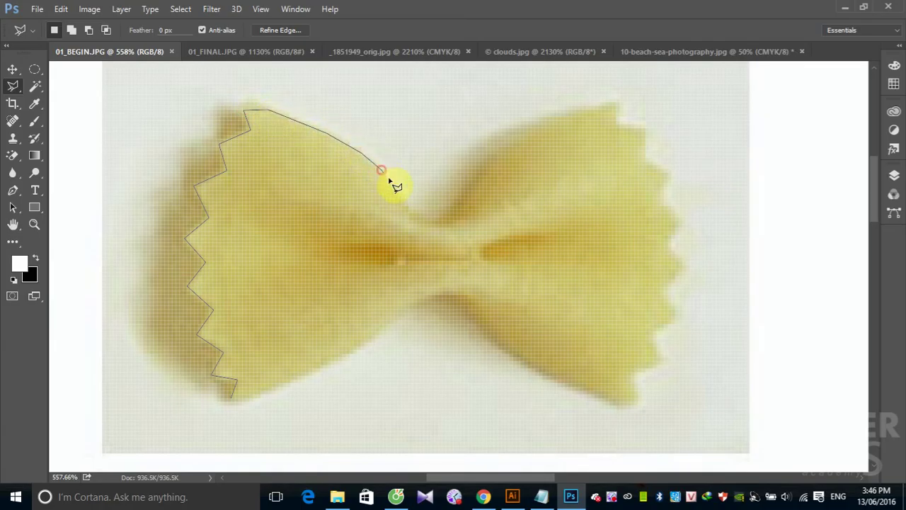
pyautogui.click(416, 214)
pyautogui.click(428, 220)
pyautogui.click(453, 220)
pyautogui.click(465, 206)
pyautogui.click(522, 133)
pyautogui.click(577, 110)
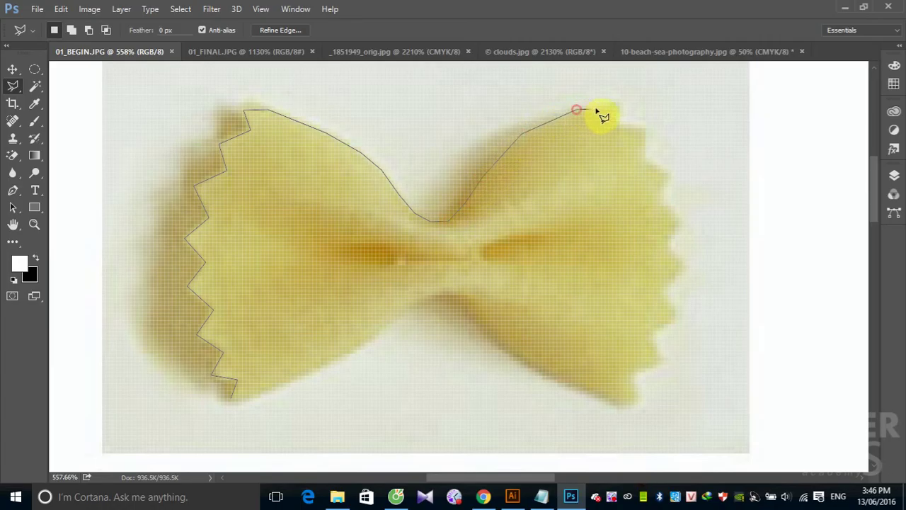
pyautogui.click(618, 105)
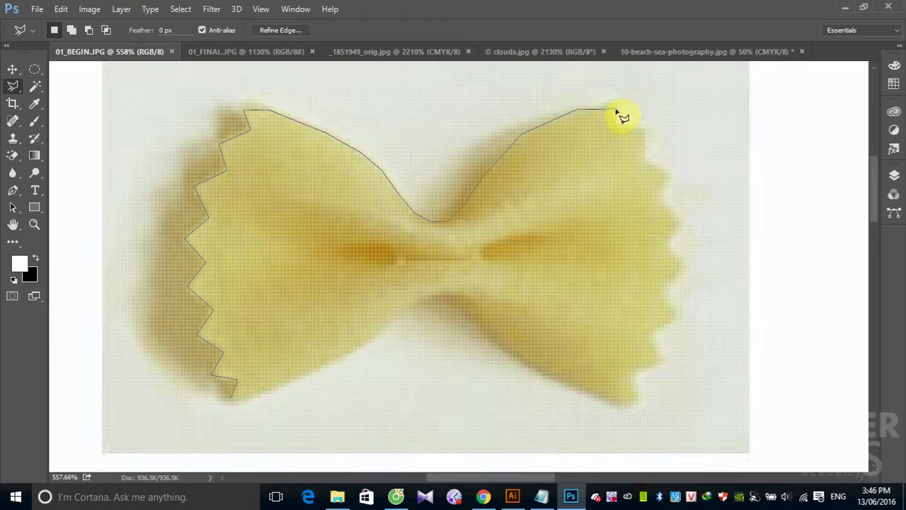
pyautogui.click(617, 104)
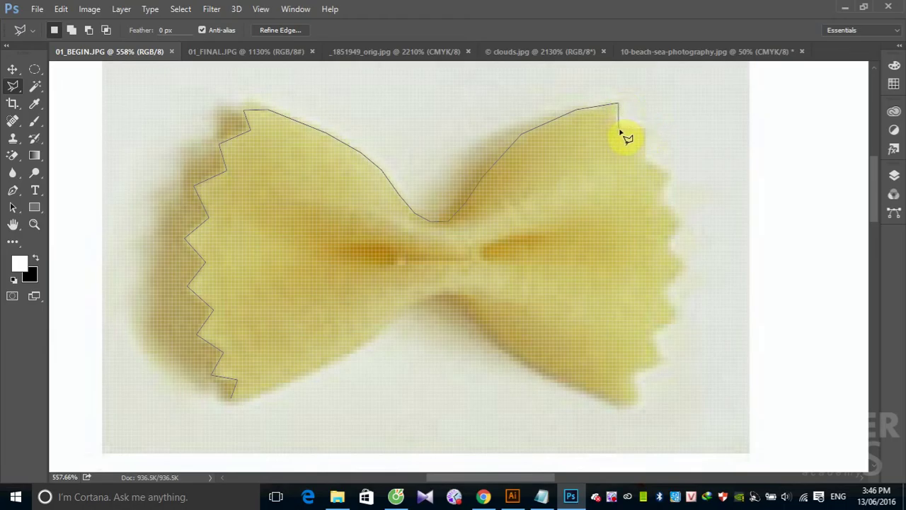
# Step: Trace the outline down the right wing's scallops to its bottom corner
pyautogui.click(619, 129)
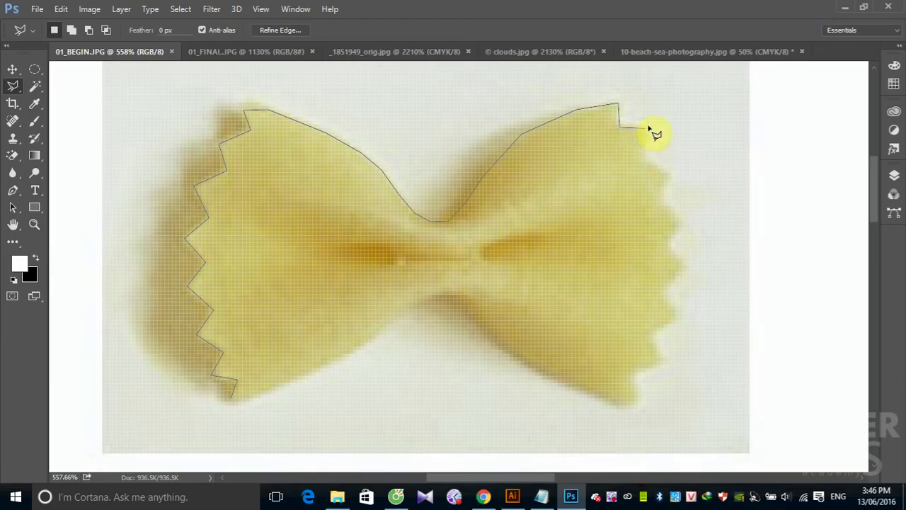
pyautogui.click(644, 129)
pyautogui.click(645, 156)
pyautogui.click(673, 172)
pyautogui.click(665, 190)
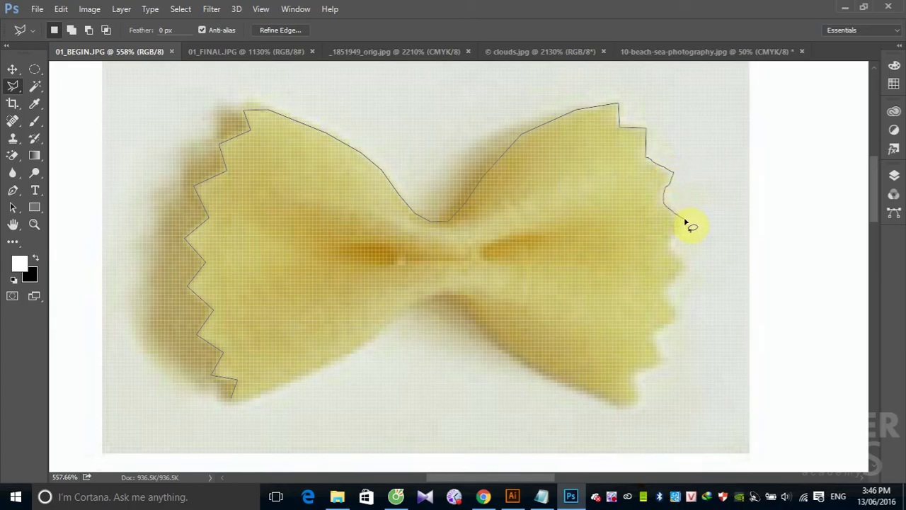
pyautogui.click(684, 221)
pyautogui.click(669, 246)
pyautogui.click(687, 267)
pyautogui.click(661, 293)
pyautogui.click(677, 323)
pyautogui.click(641, 327)
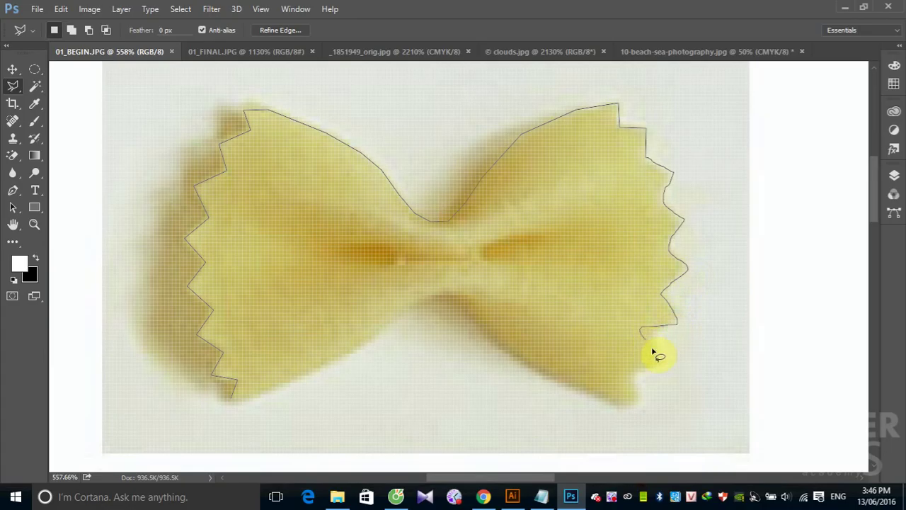
pyautogui.click(657, 358)
pyautogui.click(630, 371)
pyautogui.click(636, 399)
pyautogui.click(611, 399)
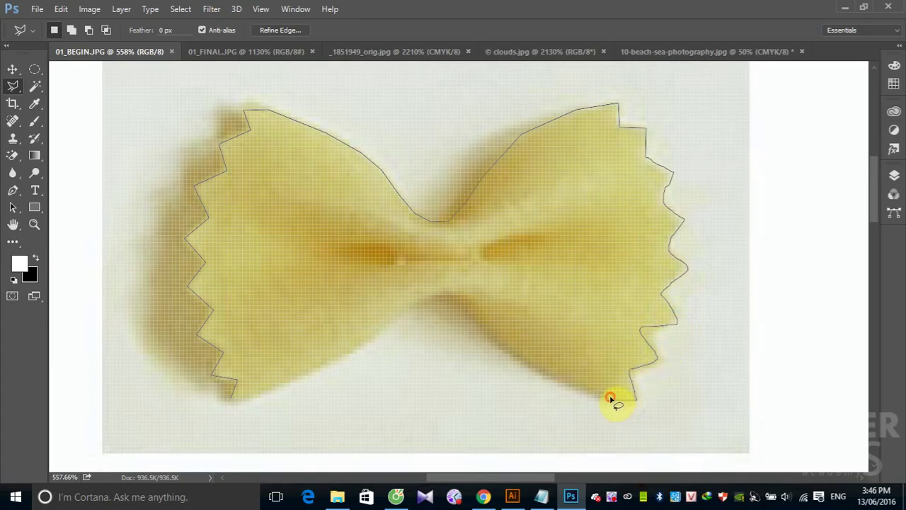
# Step: Trace along the bottom edge through the waist back toward the lower-left start
pyautogui.click(532, 366)
pyautogui.click(463, 303)
pyautogui.click(428, 295)
pyautogui.click(408, 307)
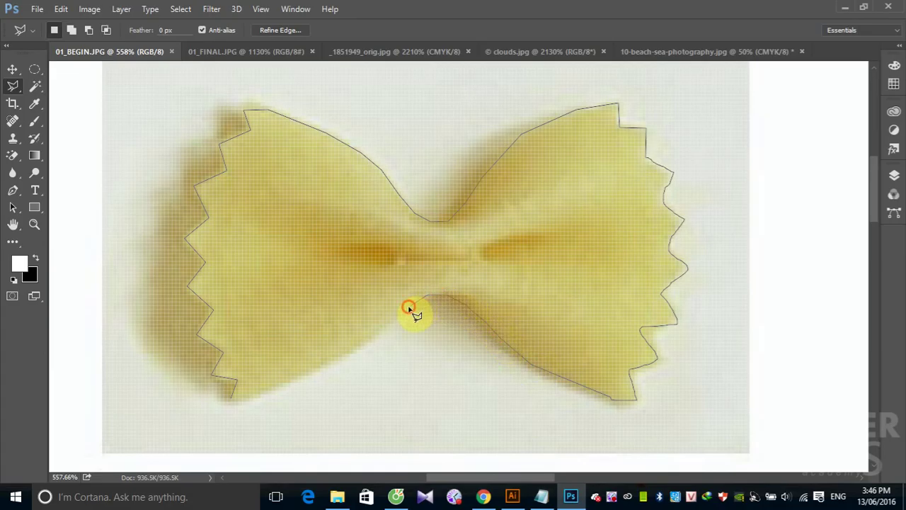
pyautogui.click(388, 329)
pyautogui.click(323, 364)
pyautogui.click(252, 397)
# Step: Close the polygonal outline at its starting point to select the whole pasta
pyautogui.click(230, 399)
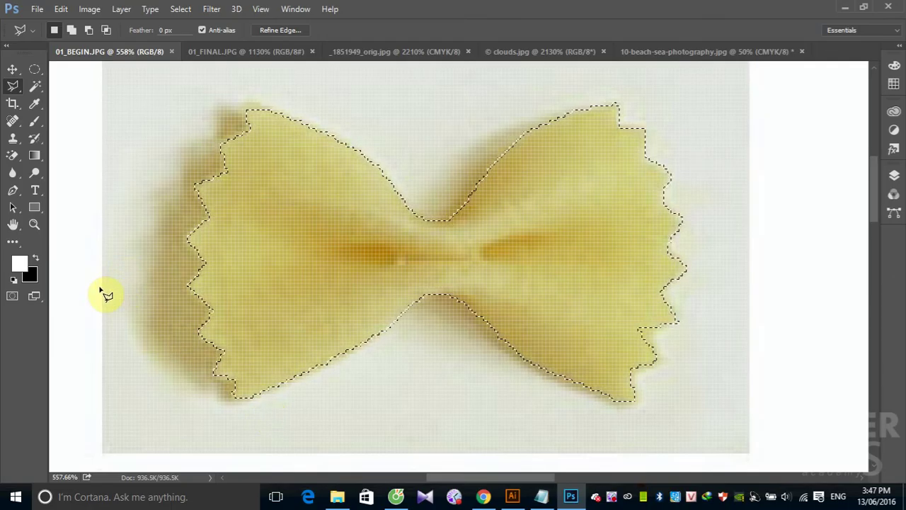
pyautogui.rightClick(14, 88)
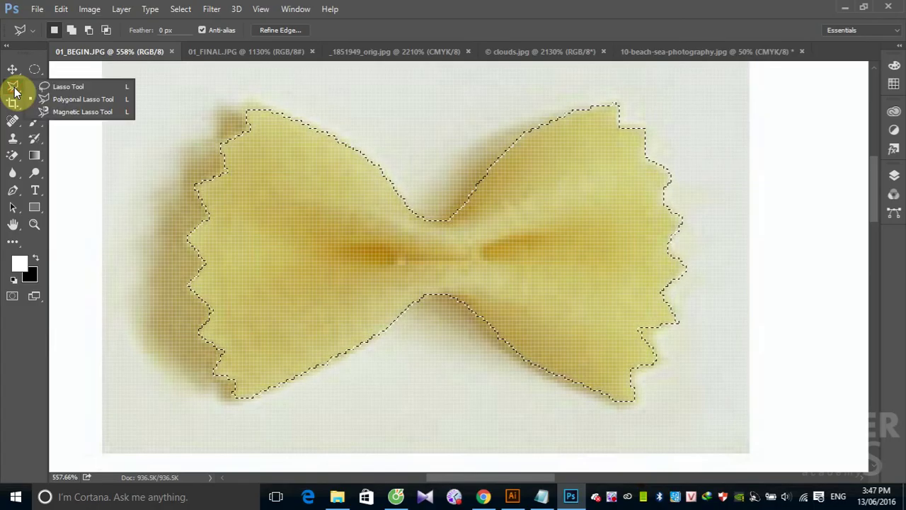
pyautogui.click(67, 115)
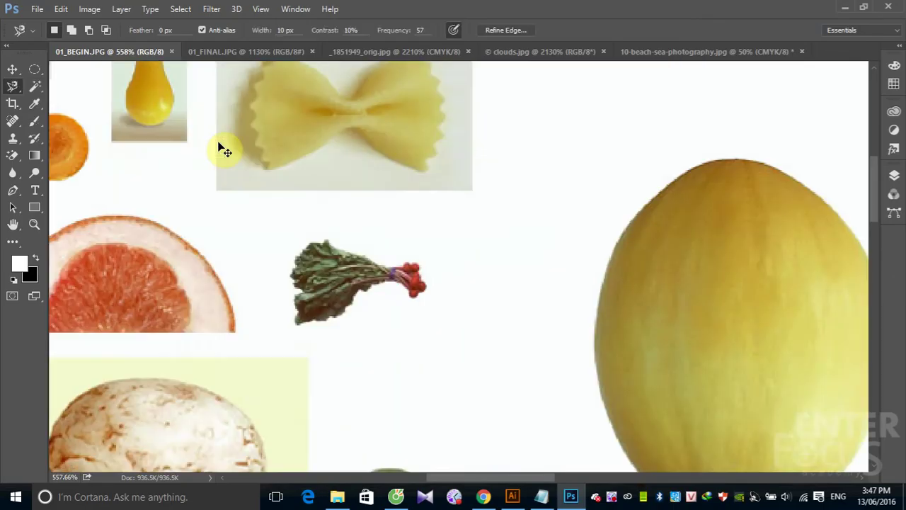
pyautogui.hotkey('ctrl', '1')
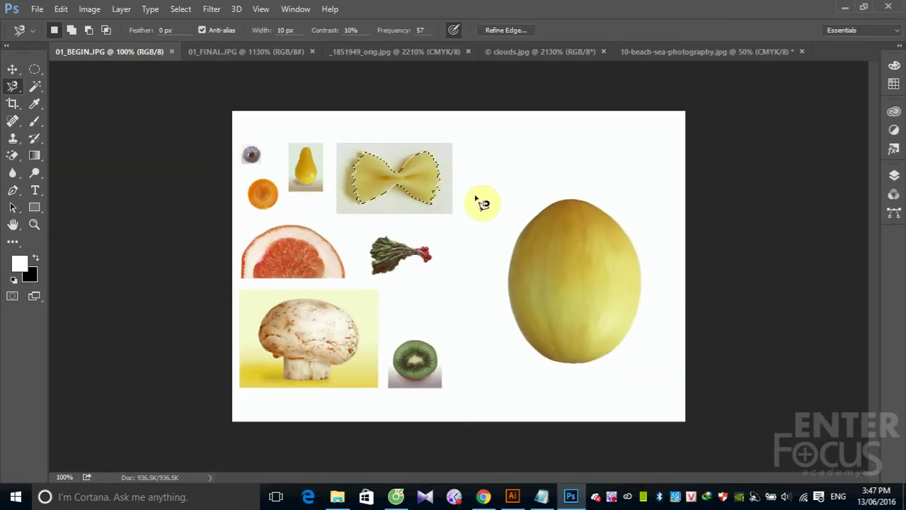
pyautogui.hotkey('ctrl', 'd')
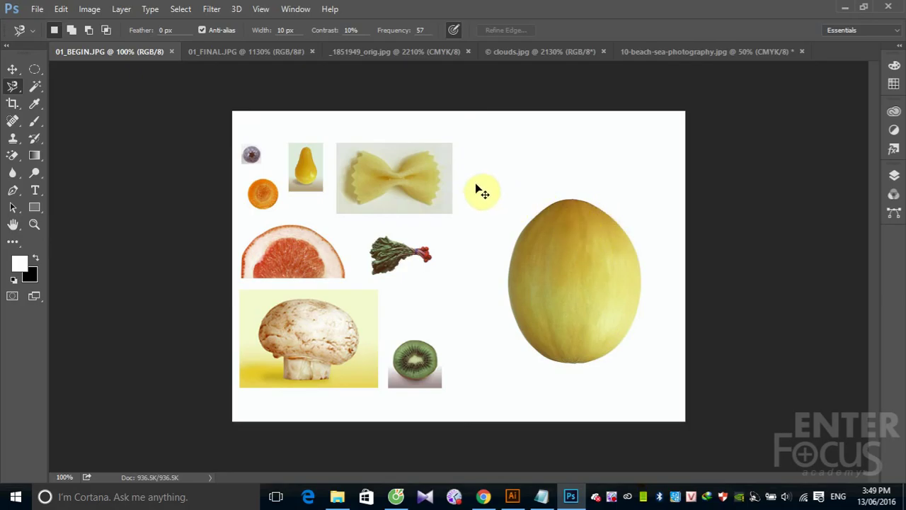
# Step: Zoom in on the melon and cycle lasso variants with Shift+L
pyautogui.moveTo(486, 184); pyautogui.dragTo(668, 384)
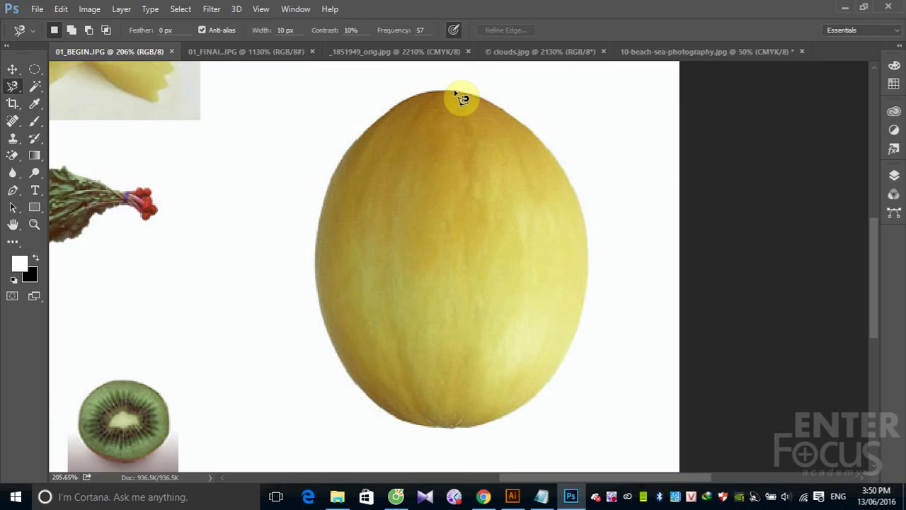
pyautogui.hotkey('shift', 'l')
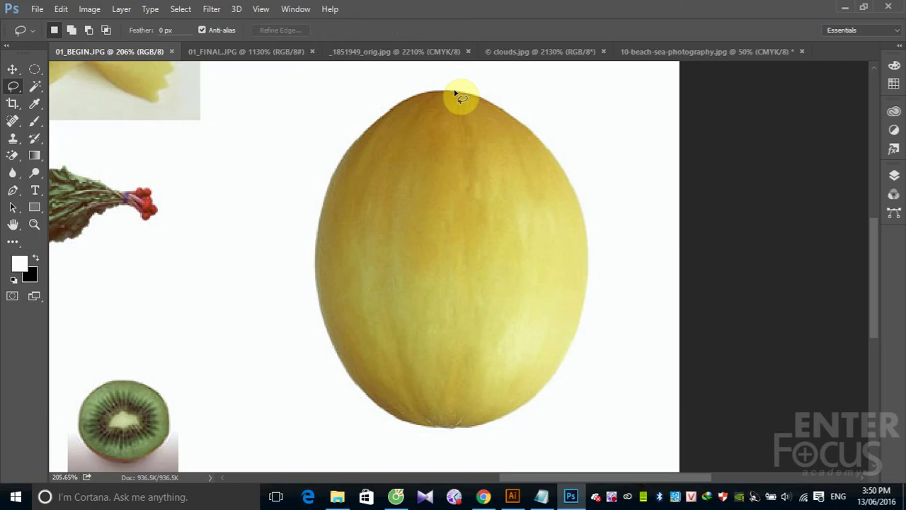
pyautogui.hotkey('shift', 'l')
pyautogui.hotkey('shift', 'l')
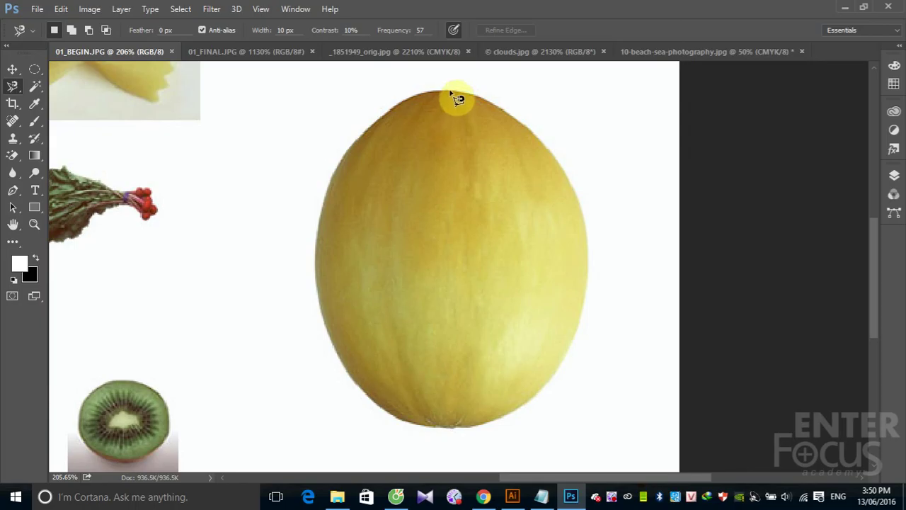
# Step: Trace the melon's oval edge with the Magnetic Lasso, close it, then zoom out
pyautogui.click(450, 91)
pyautogui.click(457, 93)
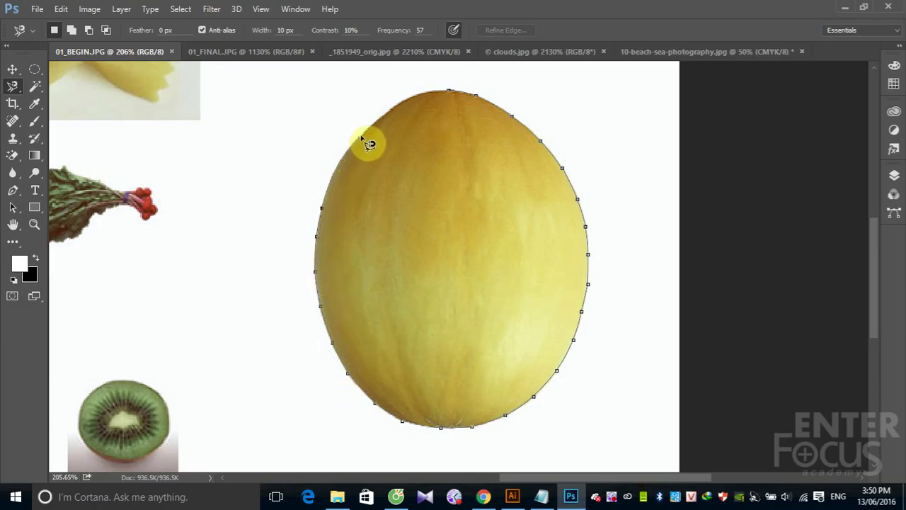
pyautogui.click(451, 93)
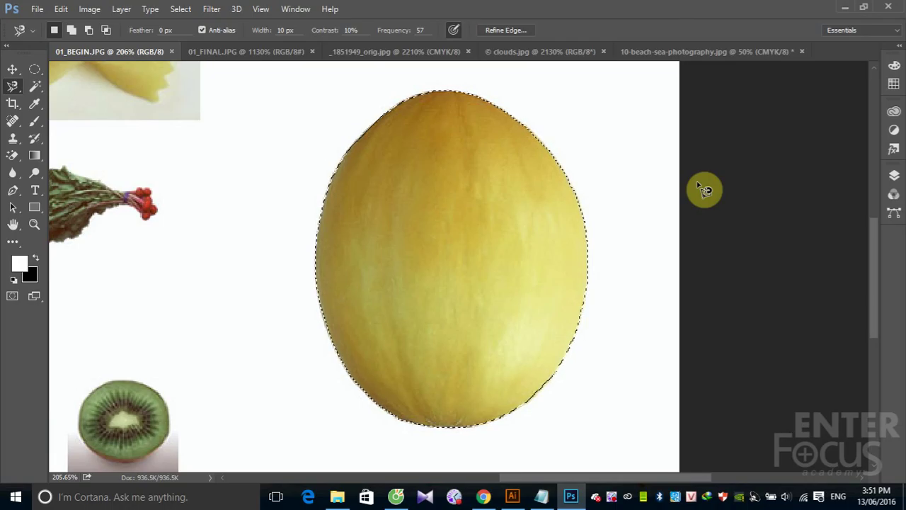
pyautogui.hotkey('ctrl', '-')
pyautogui.hotkey('ctrl', '-')
pyautogui.hotkey('ctrl', '-')
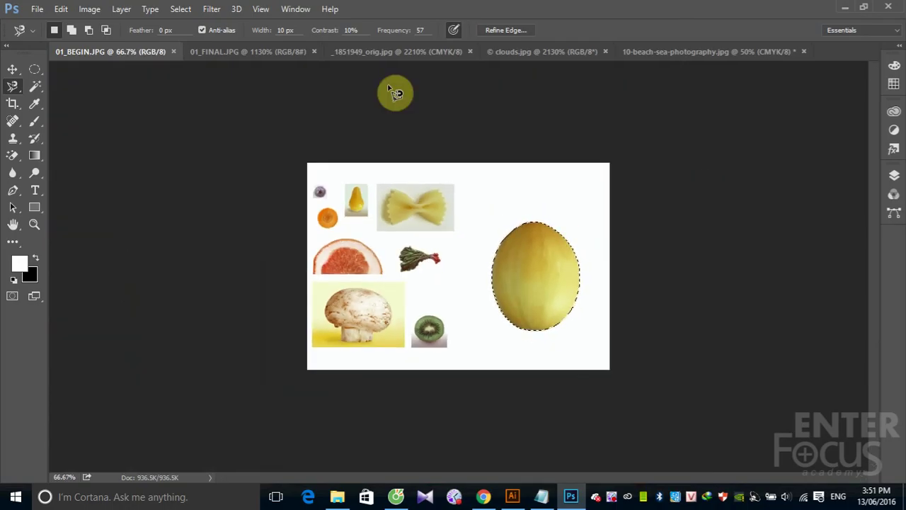
# Step: Zoom in so the bow-tie pasta fills the canvas view
pyautogui.moveTo(377, 183); pyautogui.dragTo(456, 224)
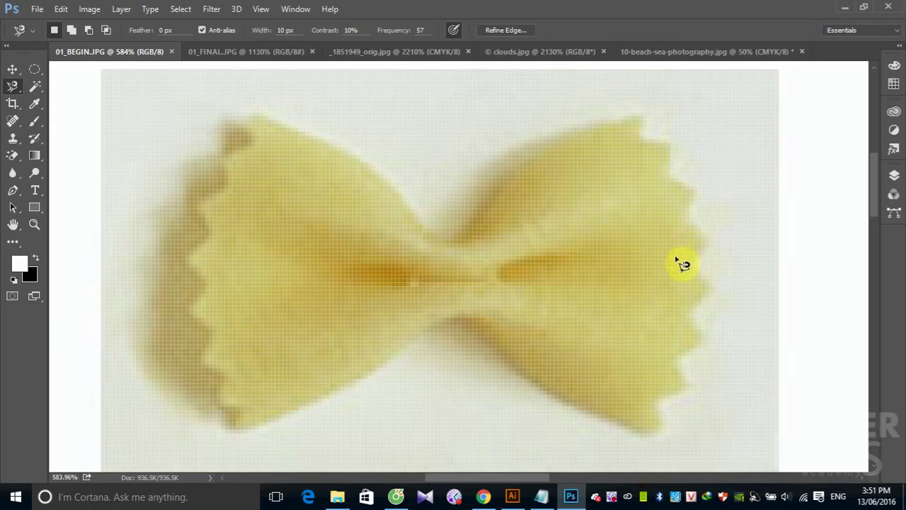
# Step: Trace the farfalle pasta's scalloped outline with the Magnetic Lasso and close it into a selection
pyautogui.click(212, 332)
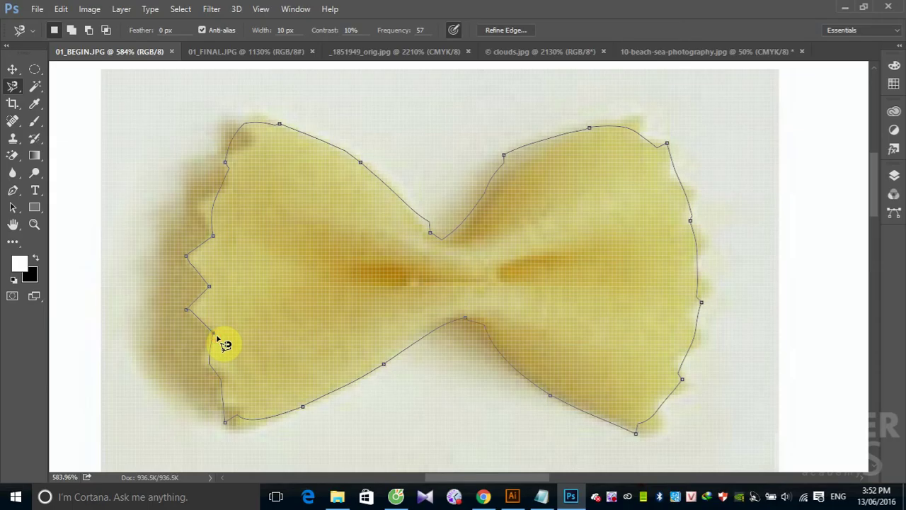
pyautogui.click(217, 338)
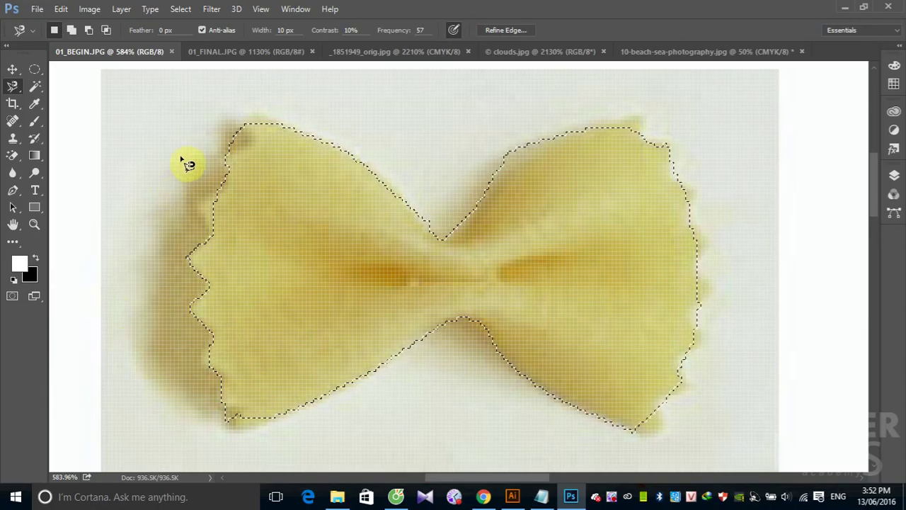
pyautogui.click(285, 30)
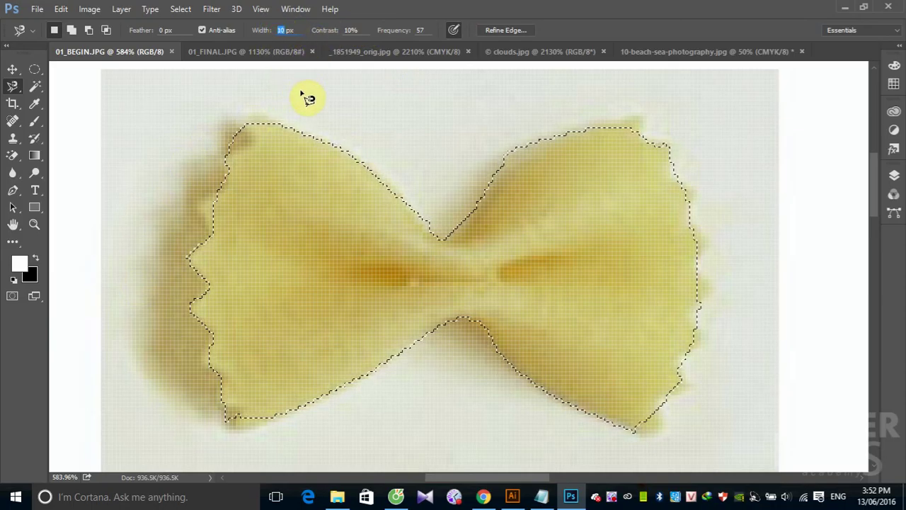
# Step: Set Magnetic Lasso width to 5 px and contrast to 5%, deselect, and begin a new trace
pyautogui.write('5')
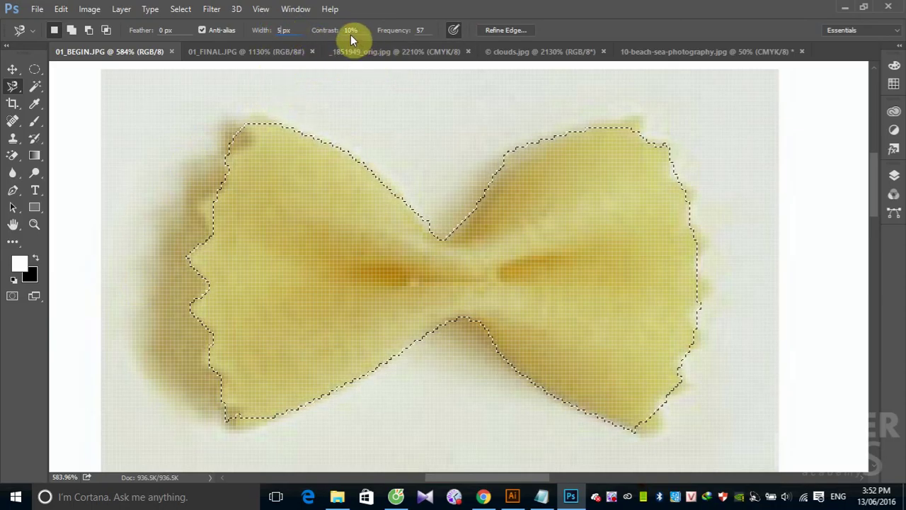
pyautogui.click(349, 29)
pyautogui.write('5')
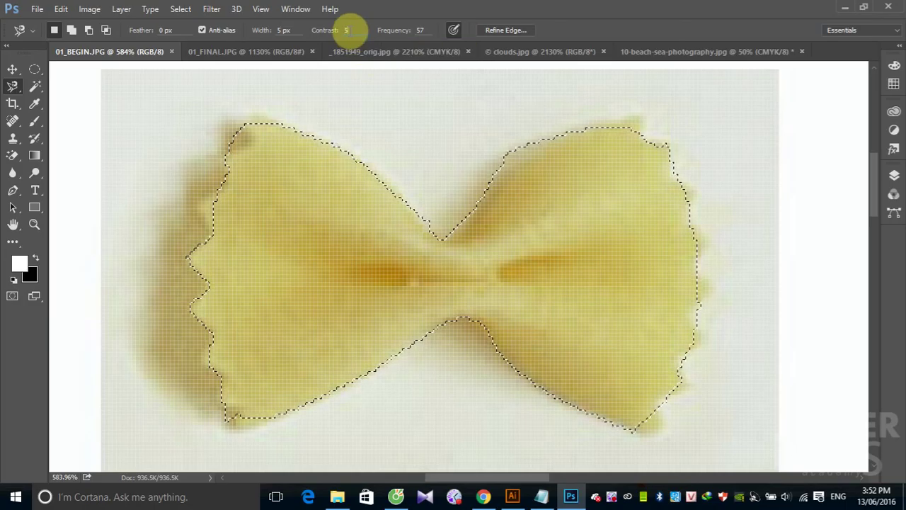
pyautogui.click(400, 201)
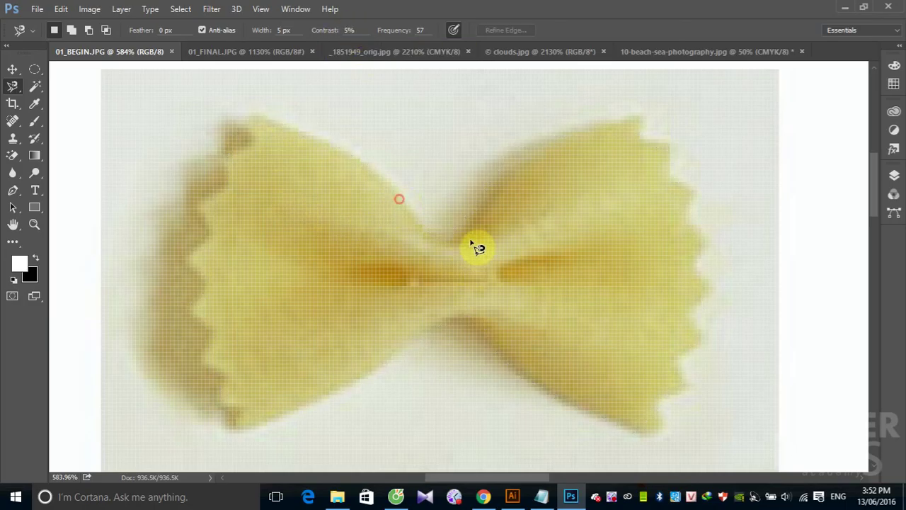
pyautogui.click(446, 237)
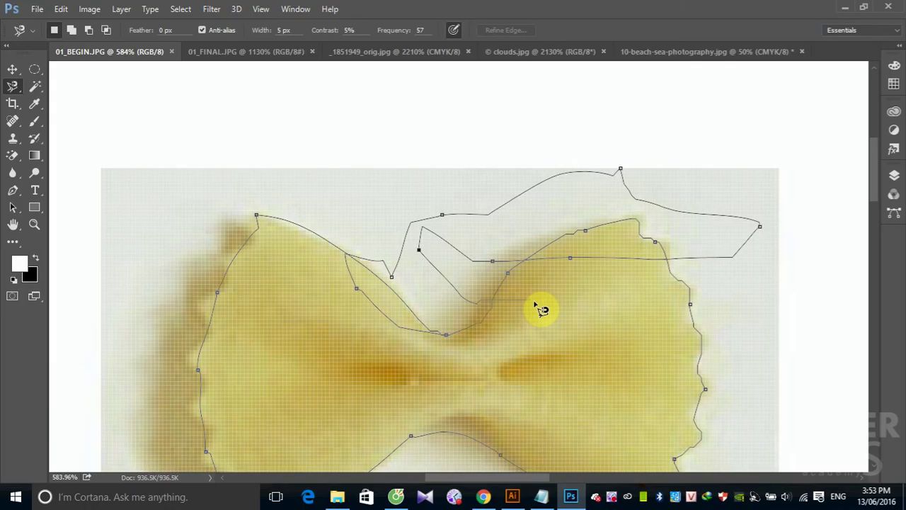
# Step: Discard the misshapen pasta selection and a cancelled retrace, then switch to the Move tool
pyautogui.doubleClick(536, 306)
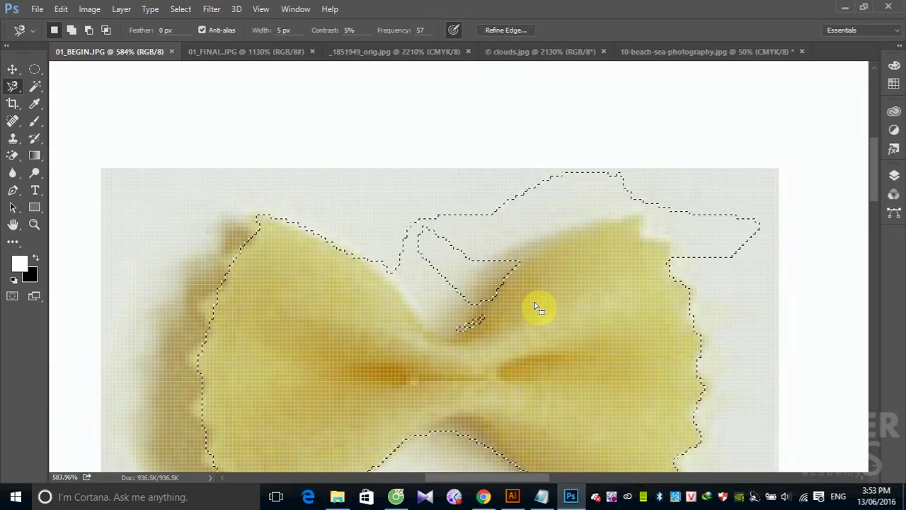
pyautogui.hotkey('ctrl', 'd')
pyautogui.click(461, 327)
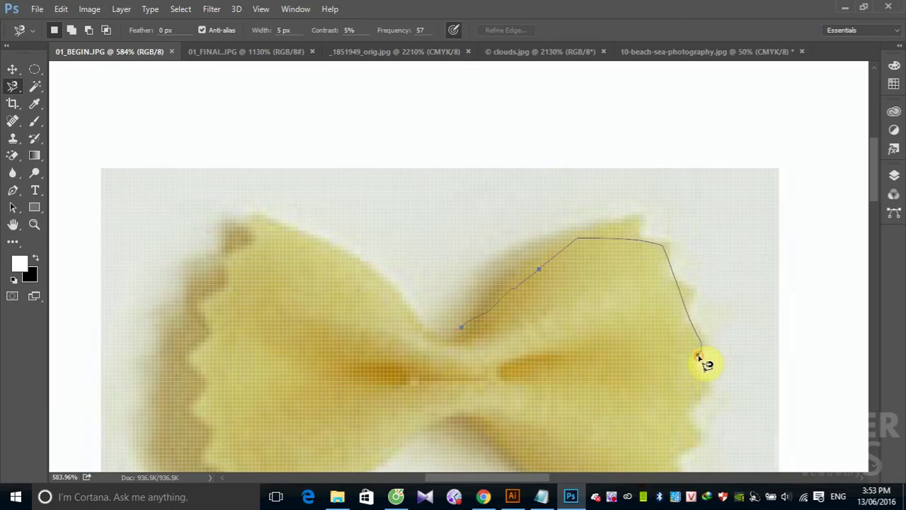
pyautogui.press('Escape')
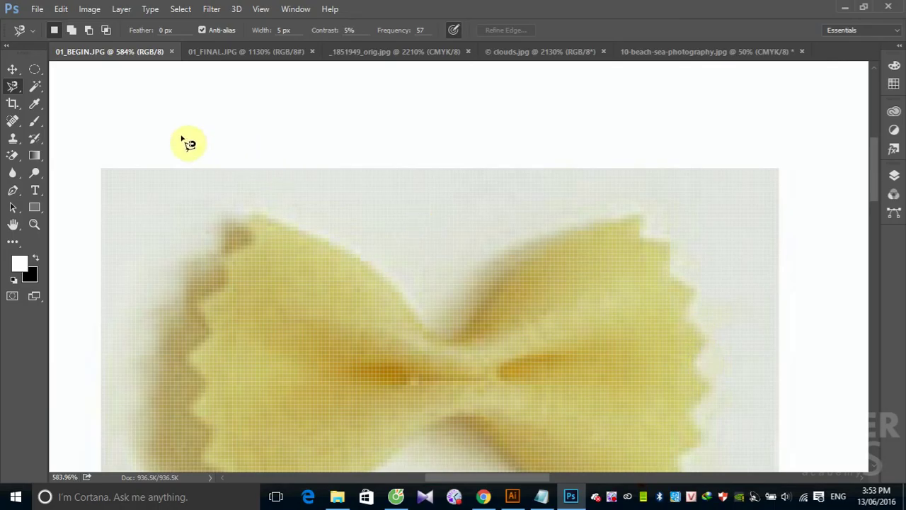
pyautogui.click(13, 70)
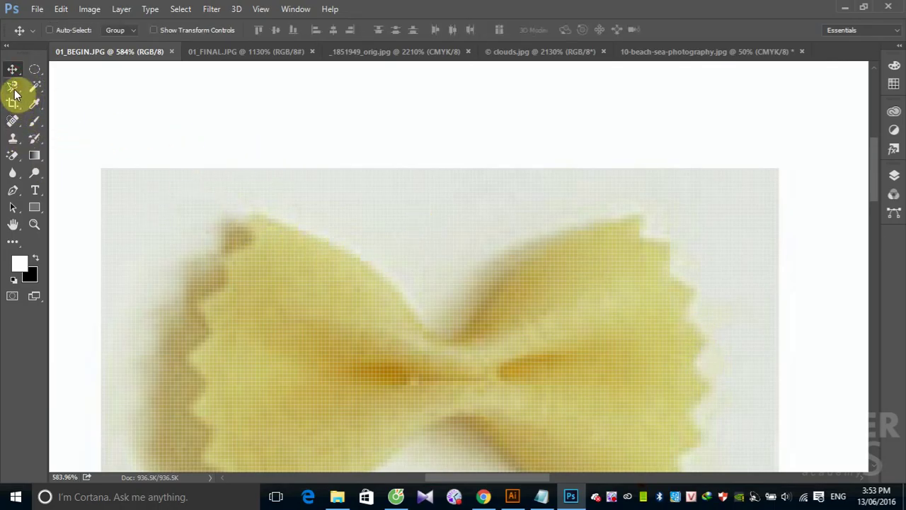